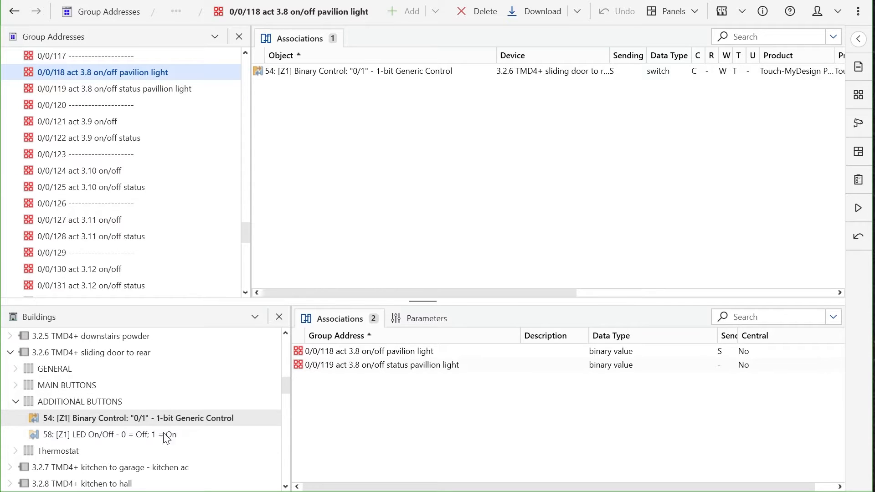
Examine the group address associations of objects 54 and 58 on the 3.2.6 sliding door device and of group address 0/0/118.
left_click(133, 437)
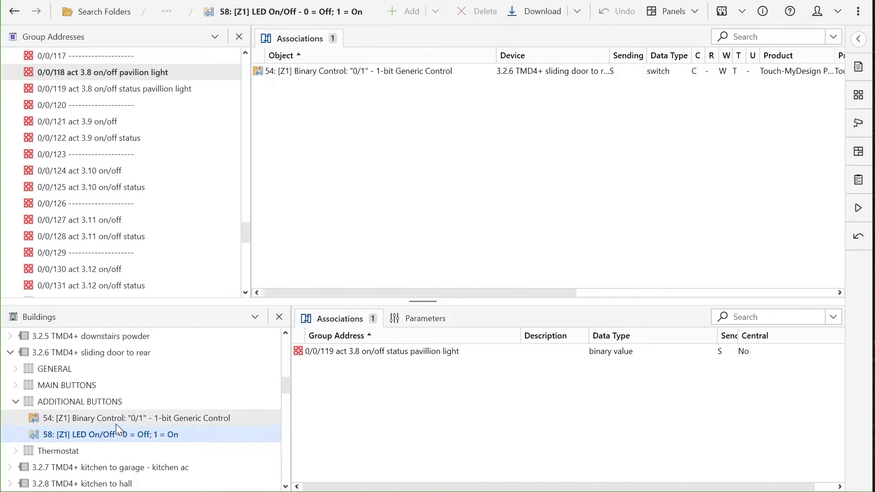
left_click(117, 420)
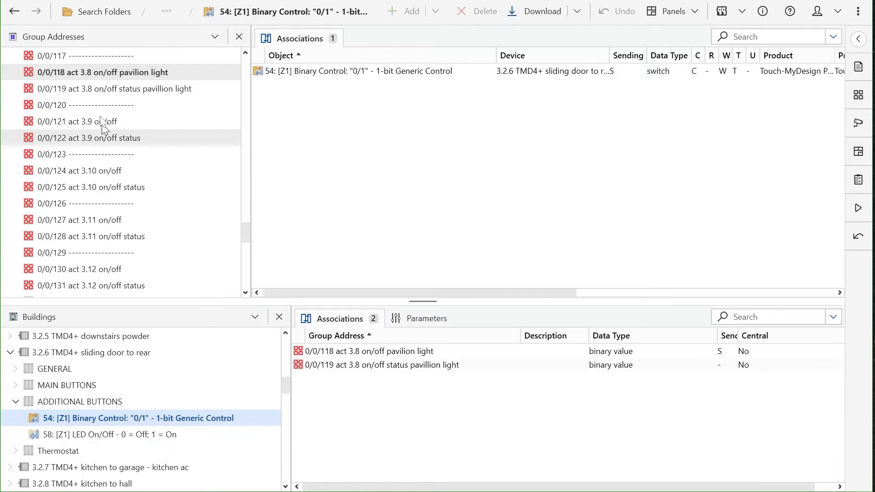
left_click(121, 73)
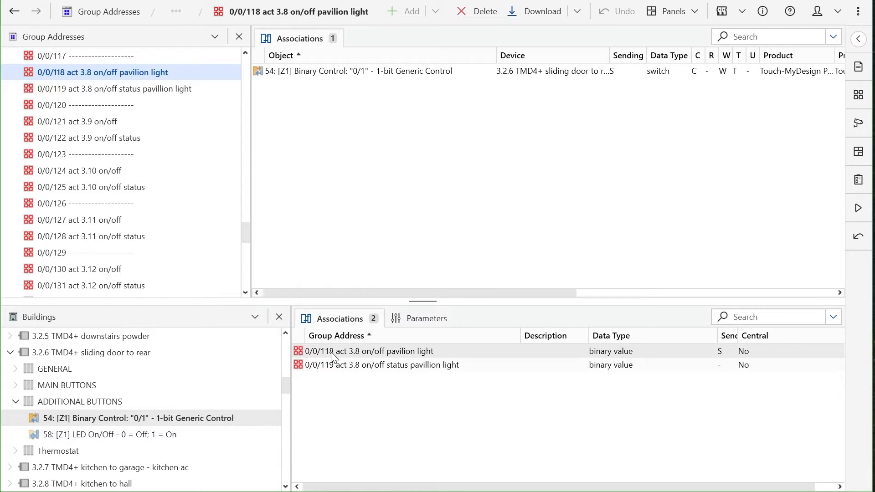
left_click(176, 433)
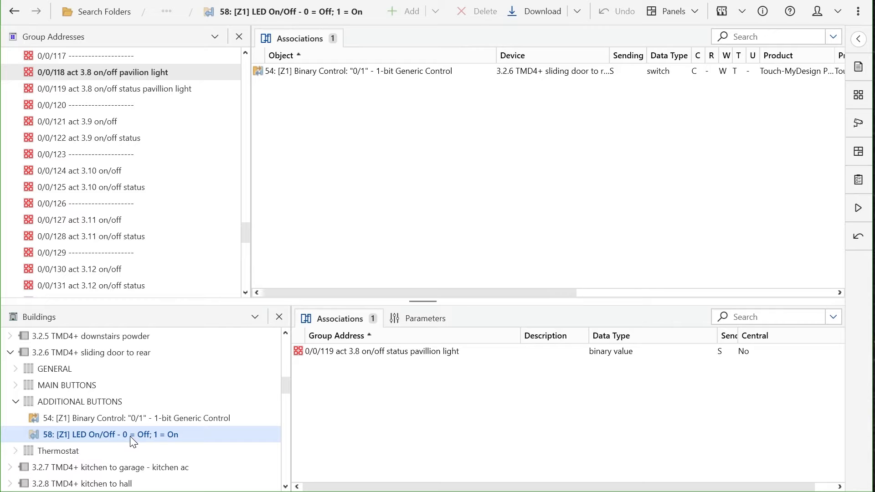
left_click(141, 419)
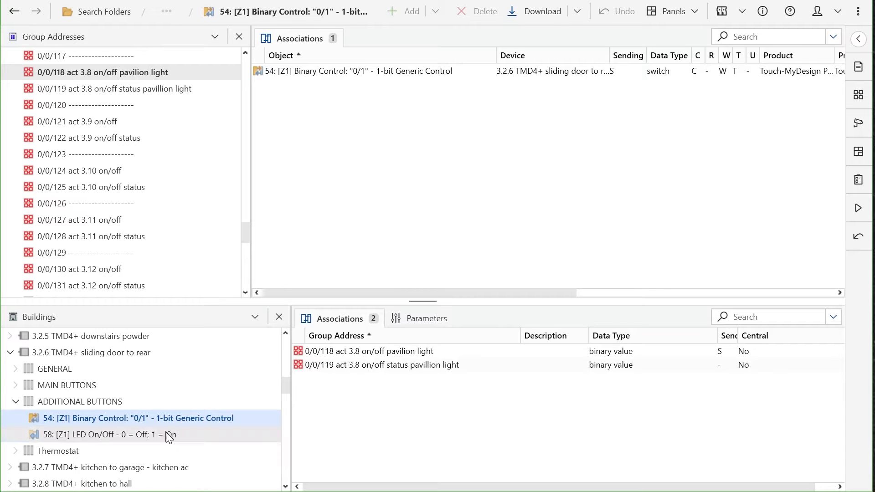
left_click(165, 432)
left_click(166, 416)
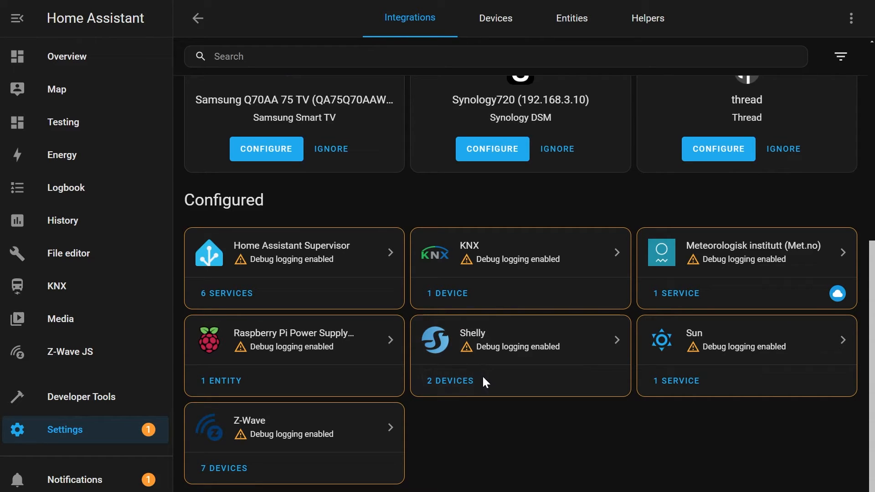
Open the Shelly integration's devices in Home Assistant and review the KNX light and expose YAML blocks in Notepad.
left_click(458, 384)
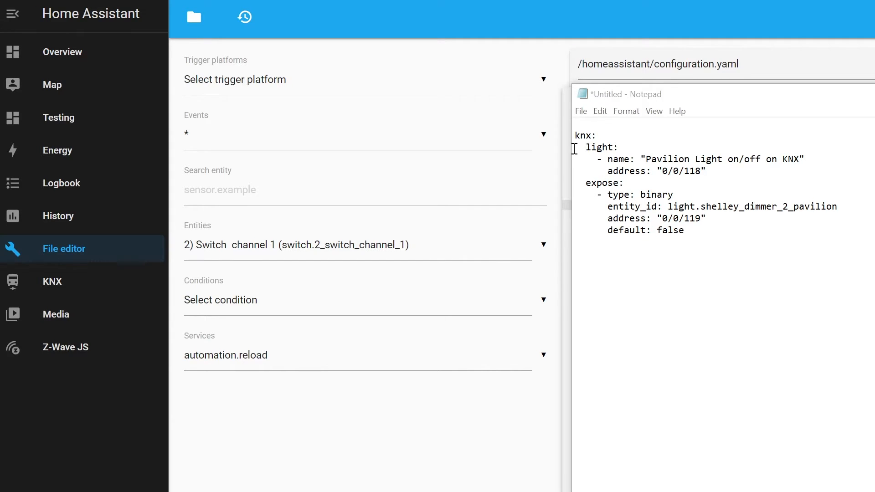
left_click_drag(575, 148, 710, 174)
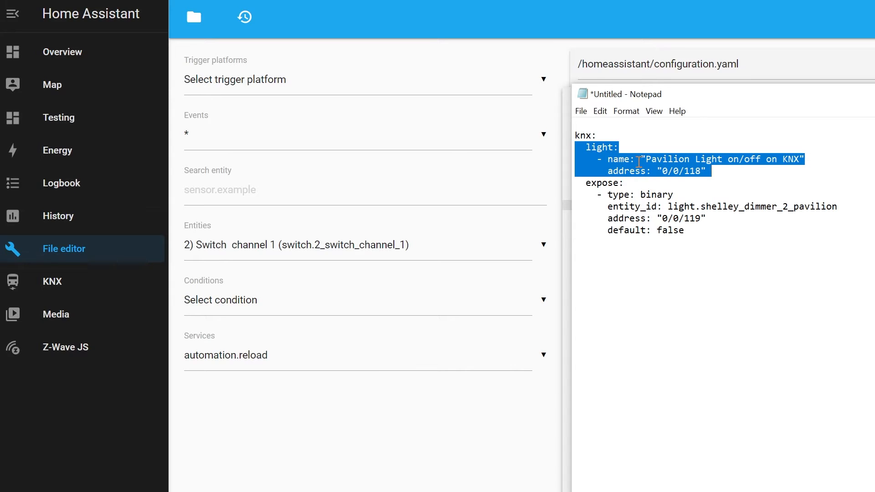
left_click(689, 230)
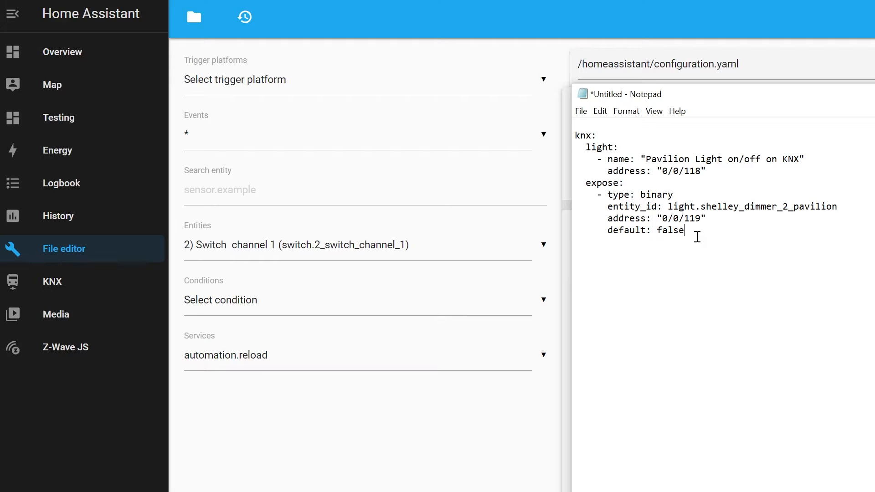
left_click_drag(696, 235, 576, 182)
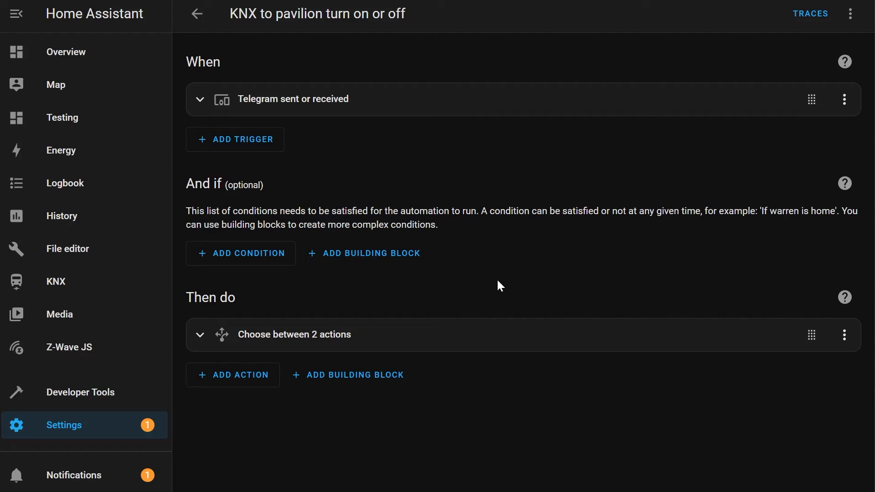
Review the telegram trigger of the "KNX to pavilion turn on or off" automation and Option 1's template condition and turn-on action.
left_click(200, 101)
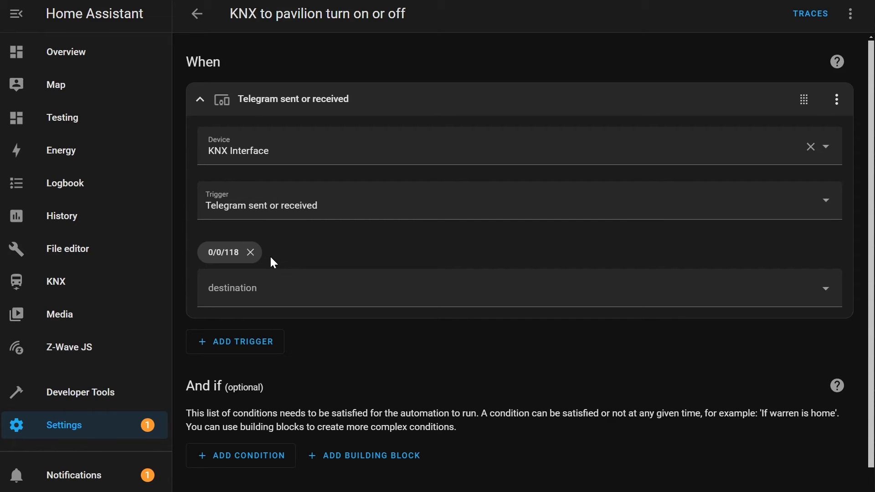
left_click(203, 107)
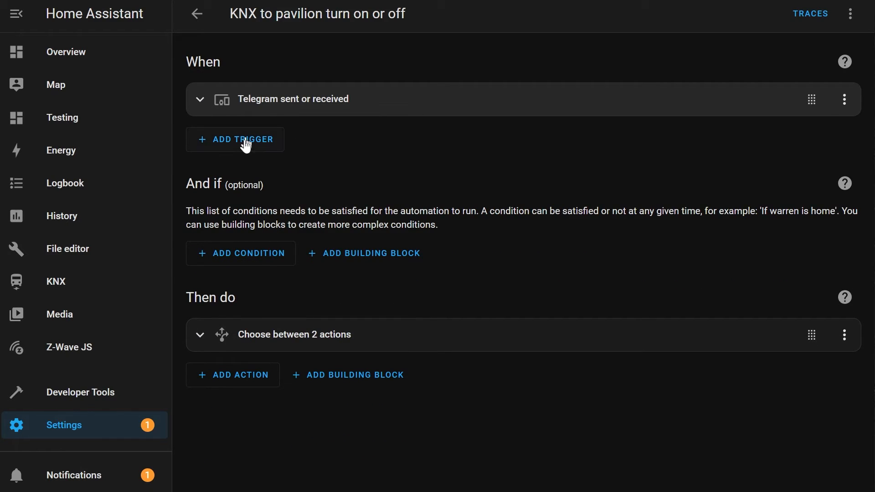
left_click(201, 336)
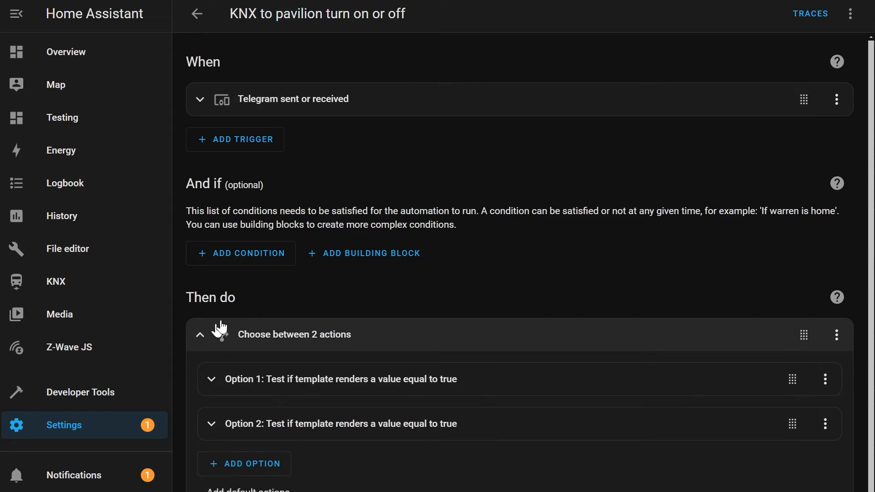
scroll(267, 292, "down", 2)
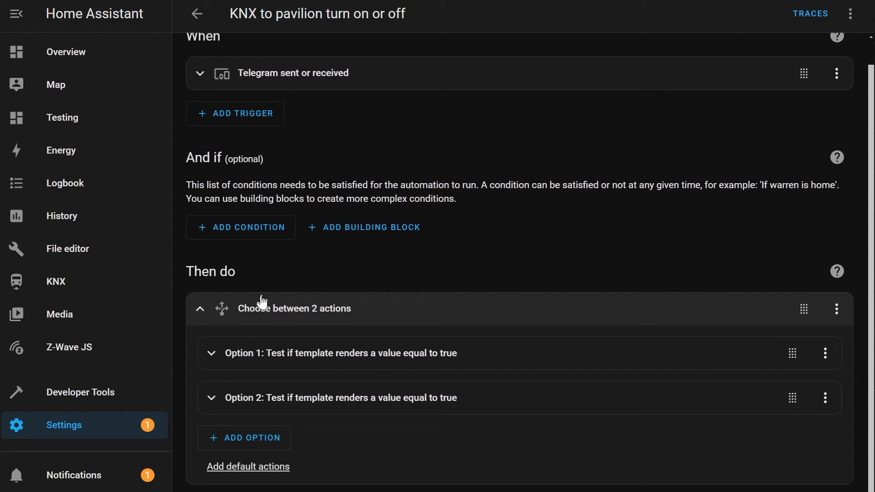
left_click(223, 358)
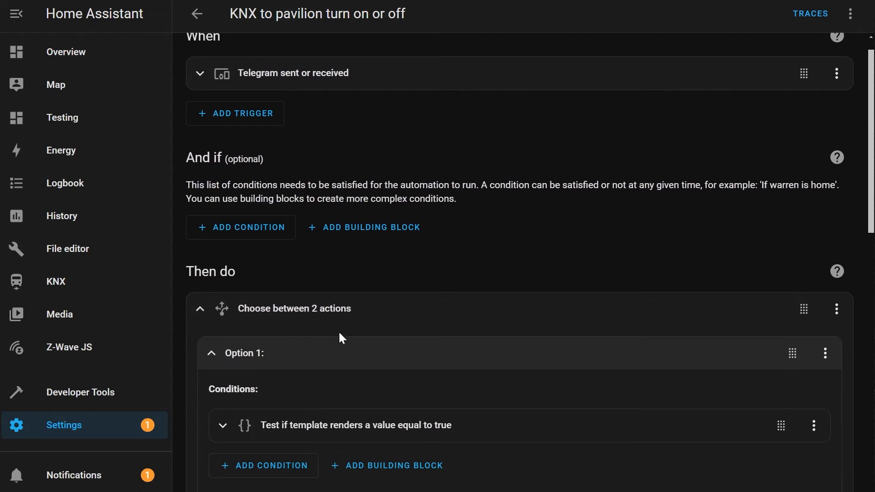
scroll(339, 329, "down", 6)
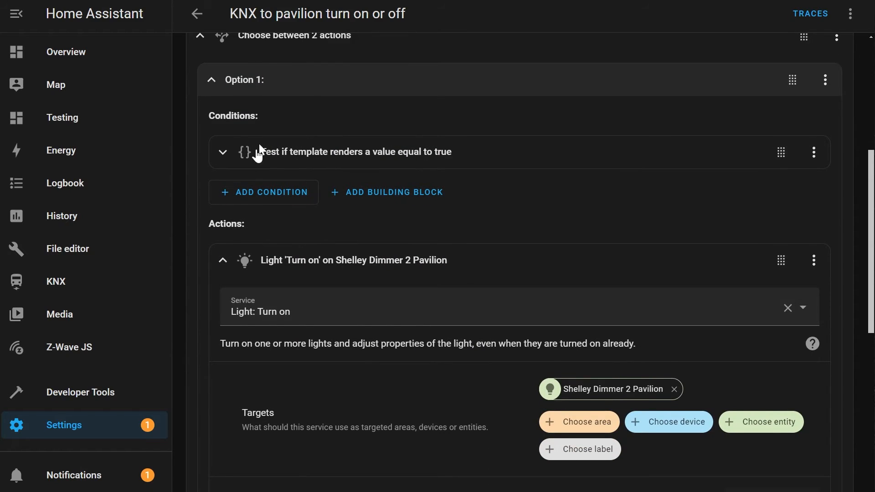
left_click(223, 152)
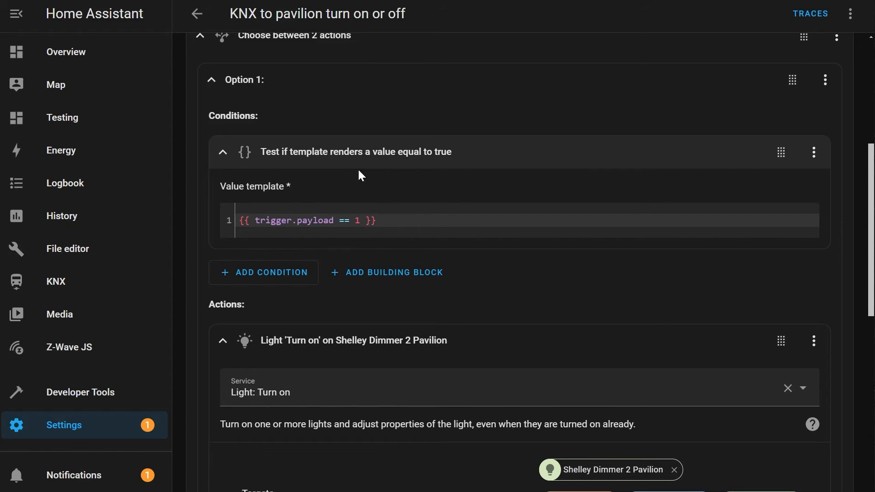
left_click(223, 152)
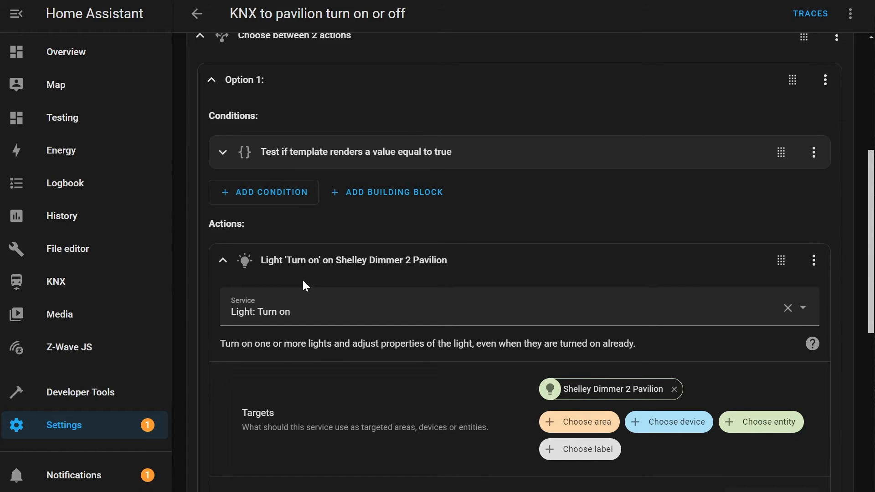
left_click(223, 261)
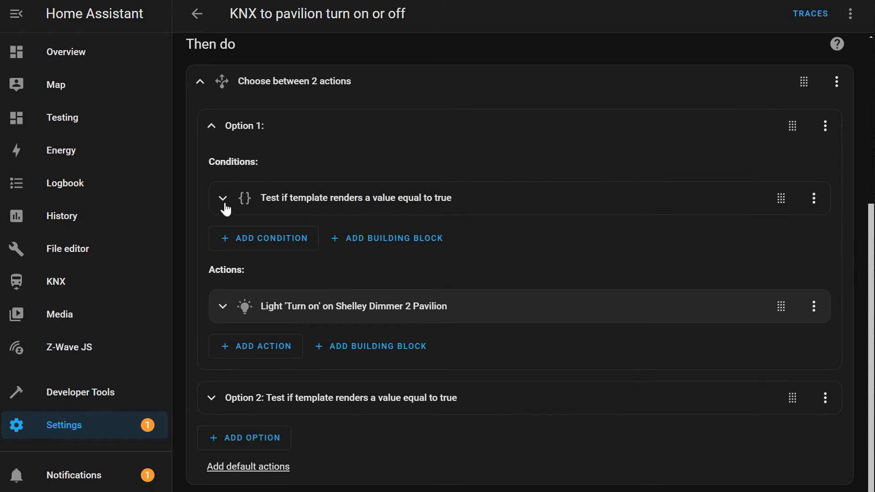
left_click(211, 127)
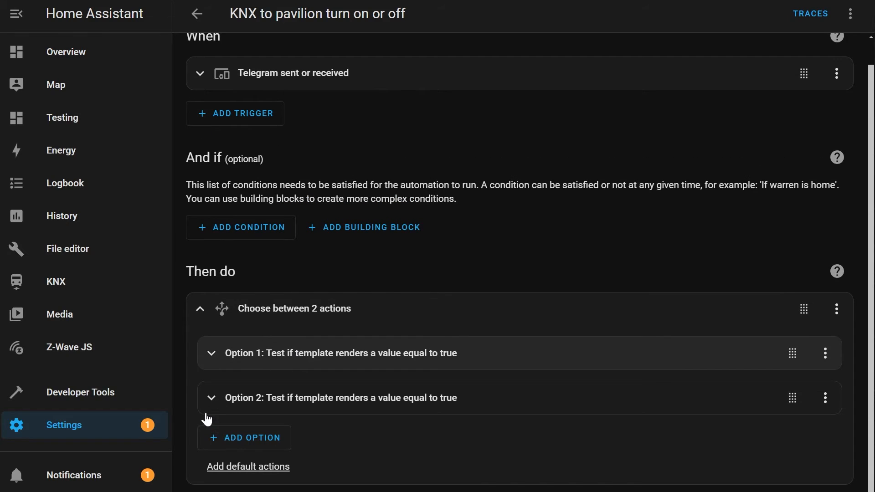
Review Option 2's template condition and its turn-off action for Shelley Dimmer 2 Pavilion.
left_click(211, 398)
scroll(288, 359, "down", 3)
scroll(289, 359, "down", 2)
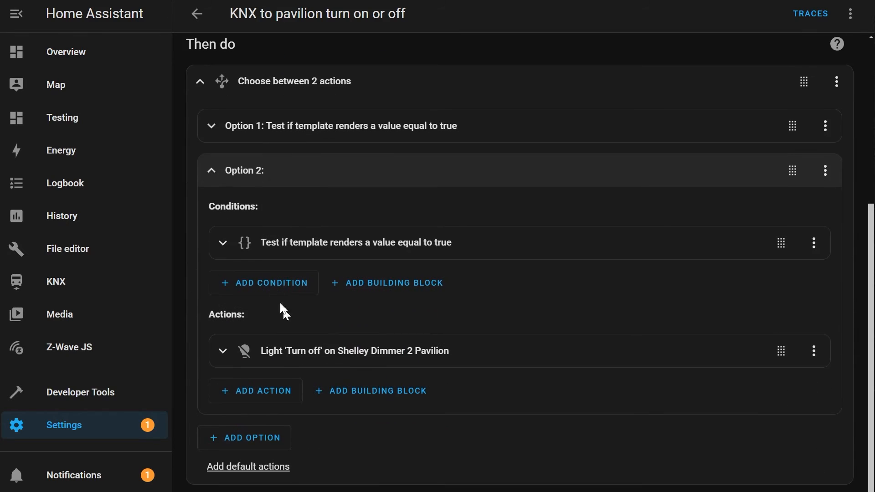
left_click(223, 243)
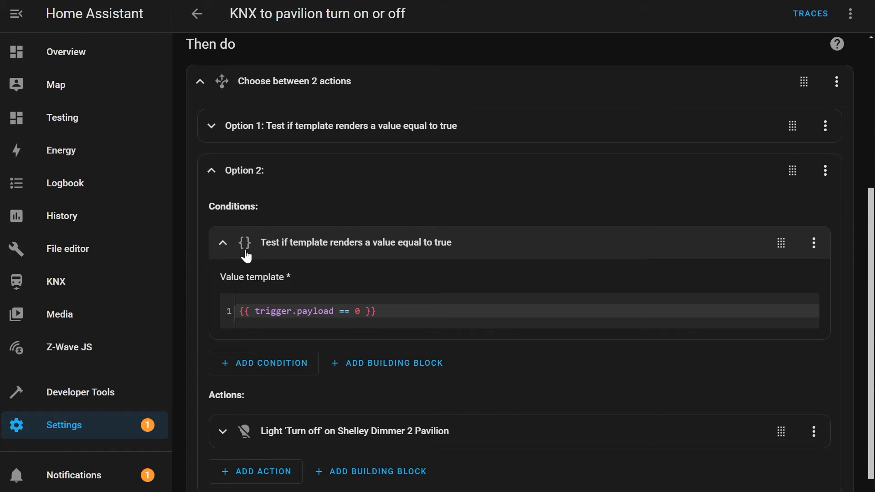
left_click(222, 243)
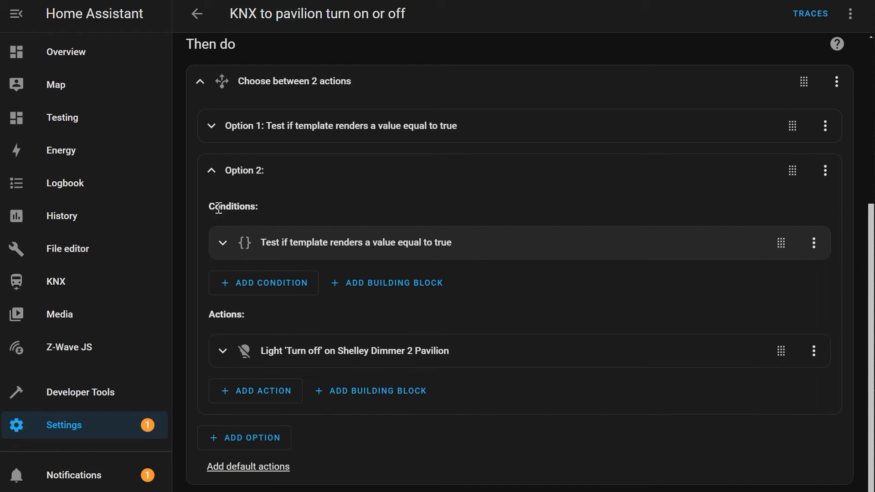
left_click(214, 177)
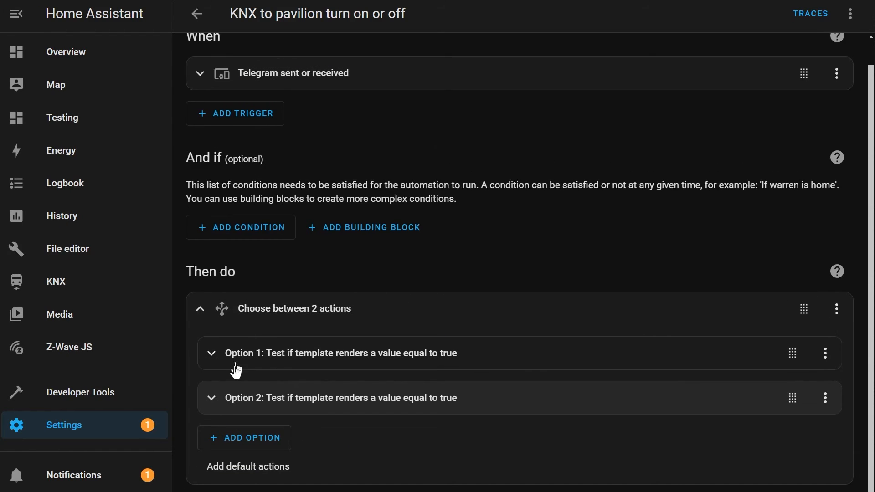
left_click(211, 399)
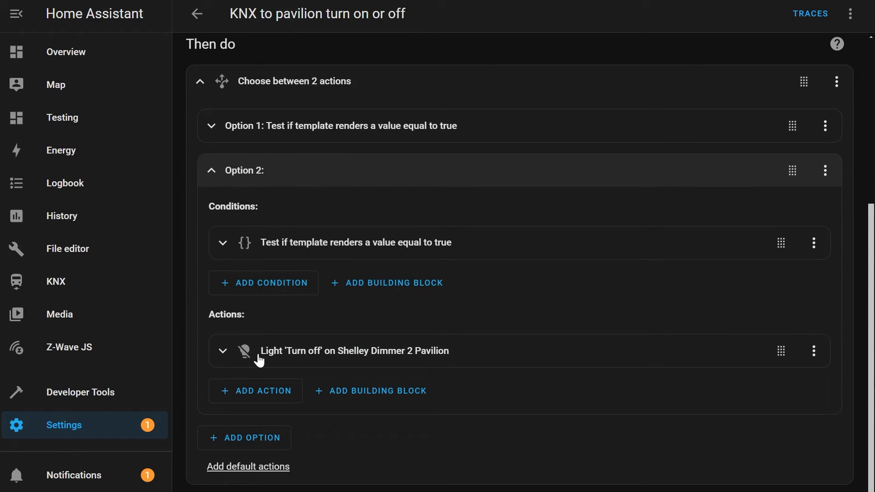
left_click(223, 352)
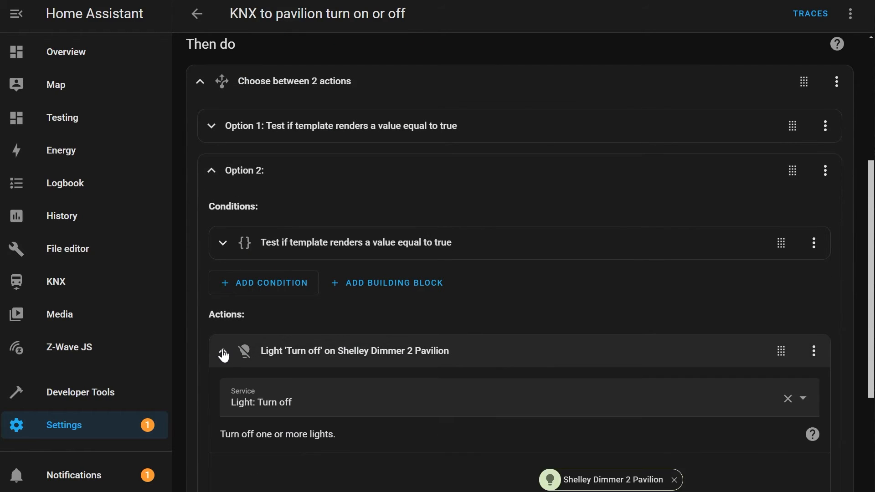
left_click(223, 352)
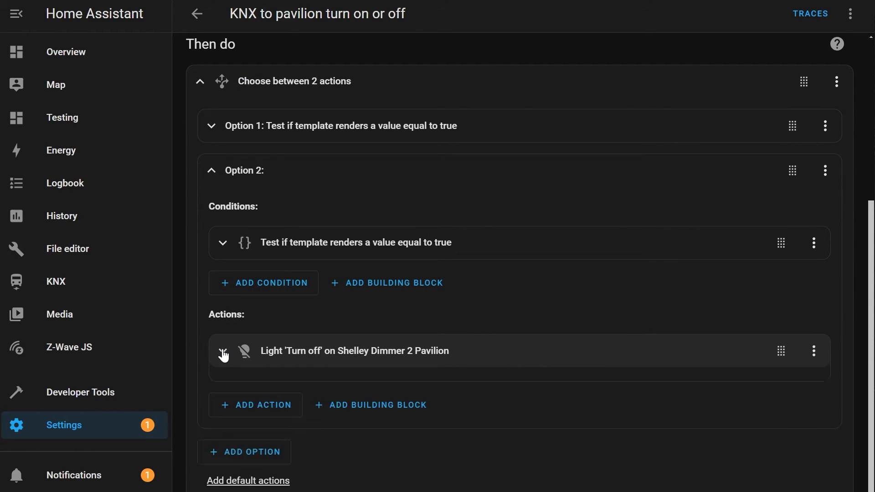
left_click(211, 172)
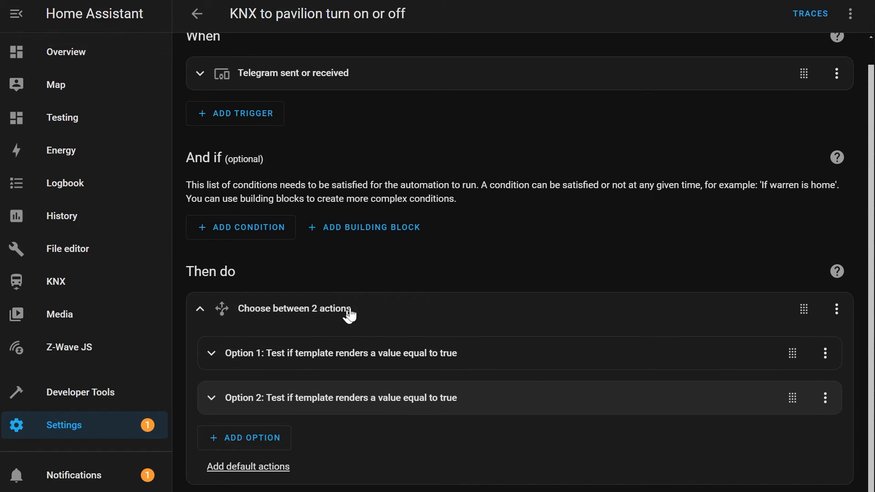
scroll(426, 252, "up", 1)
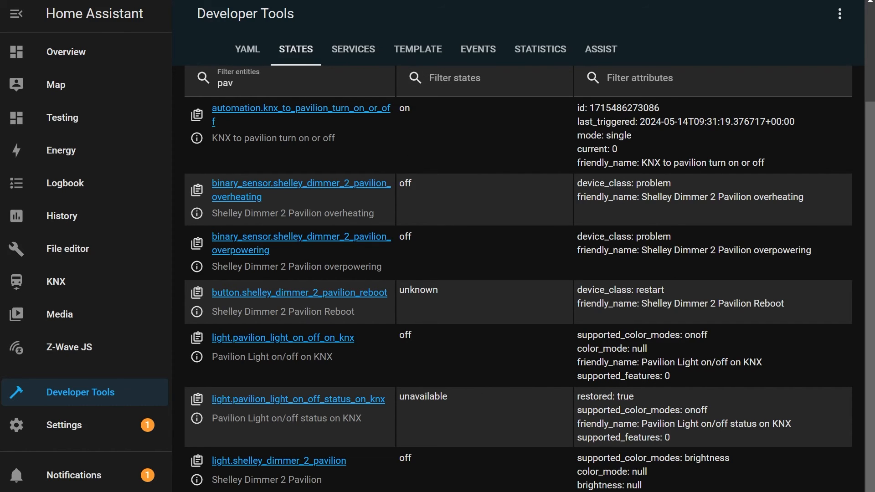
Compare the pavilion entity states with the KNX light and expose YAML in Notepad.
key("alt+Tab")
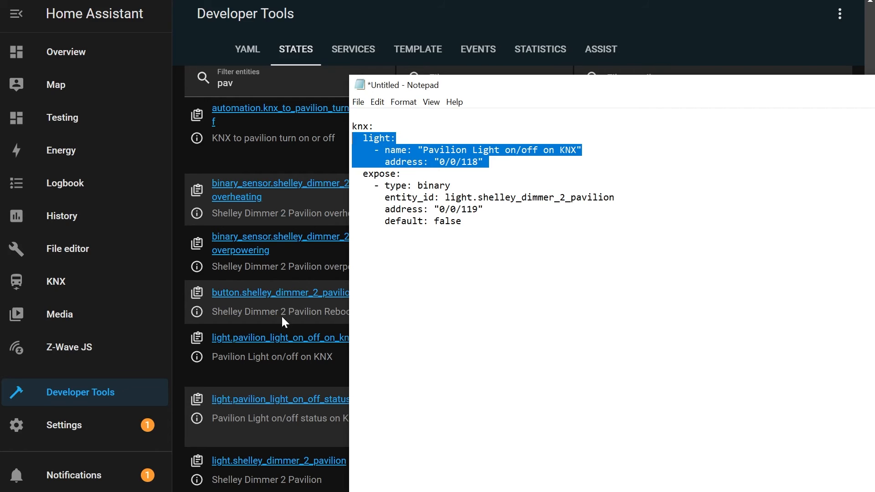
key("alt+Tab")
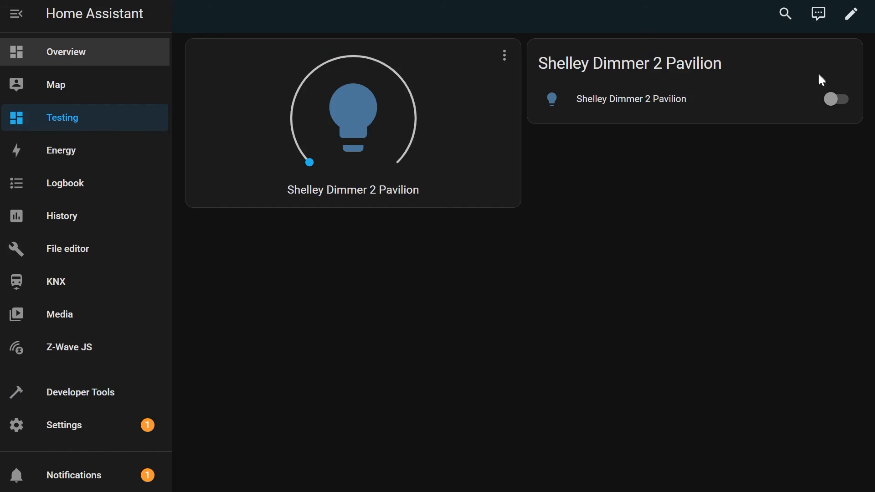
Switch the Shelley Dimmer 2 Pavilion light on, off and on again from the Testing dashboard.
left_click(841, 103)
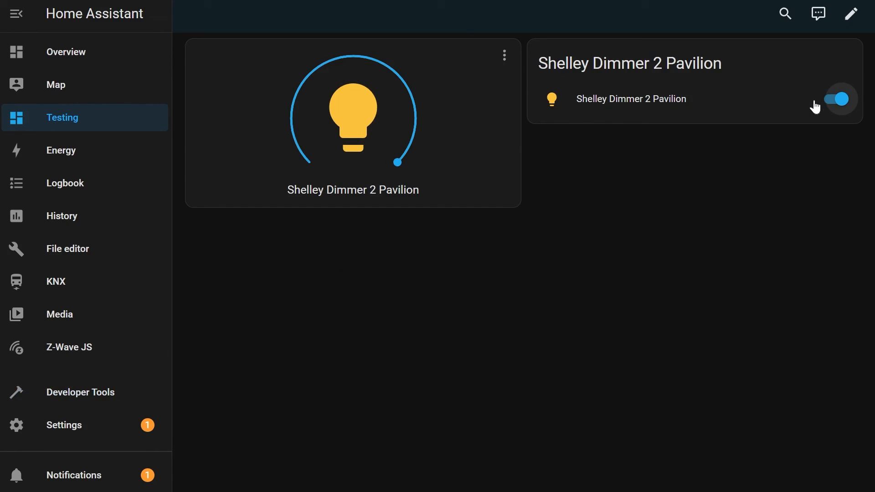
left_click(831, 103)
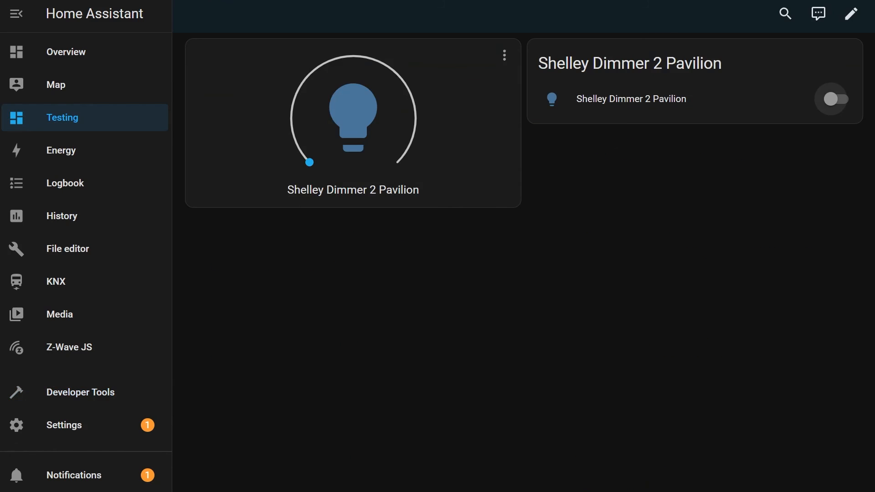
left_click(843, 102)
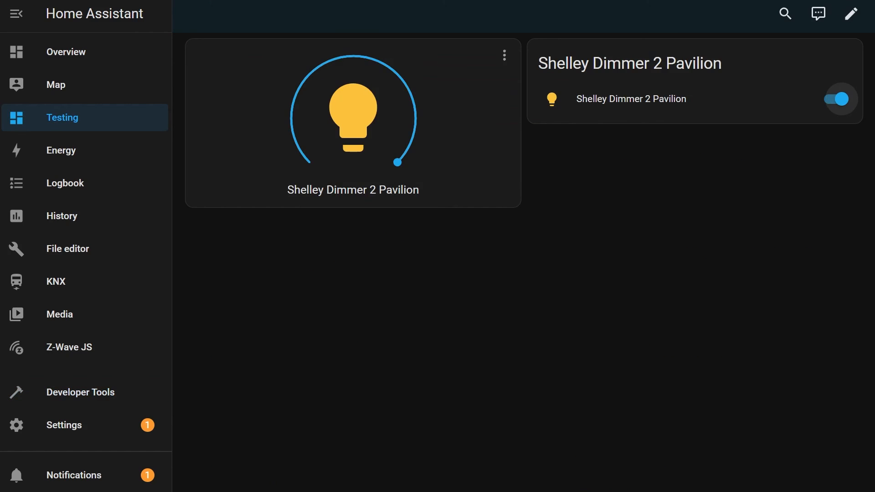